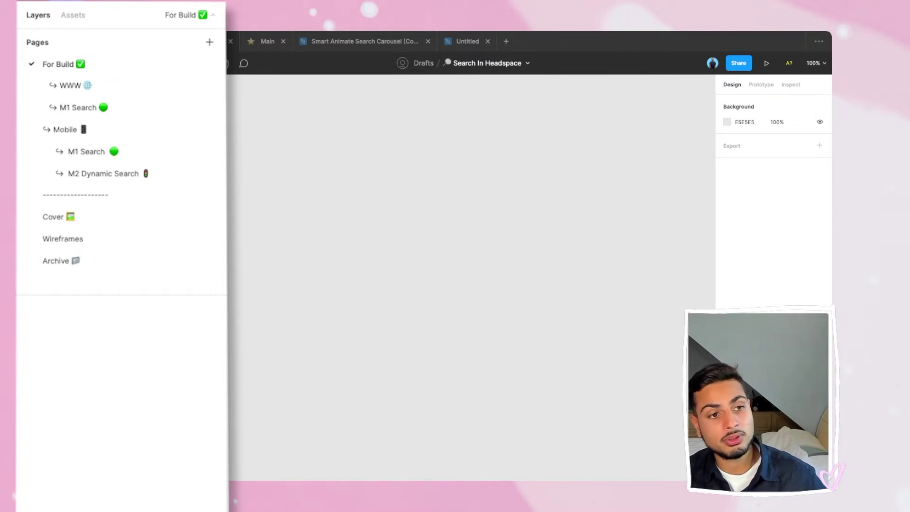
Look through the WWW and Mobile pages with their M1 Search pages, ending on the dashed divider page.
left_click(70, 86)
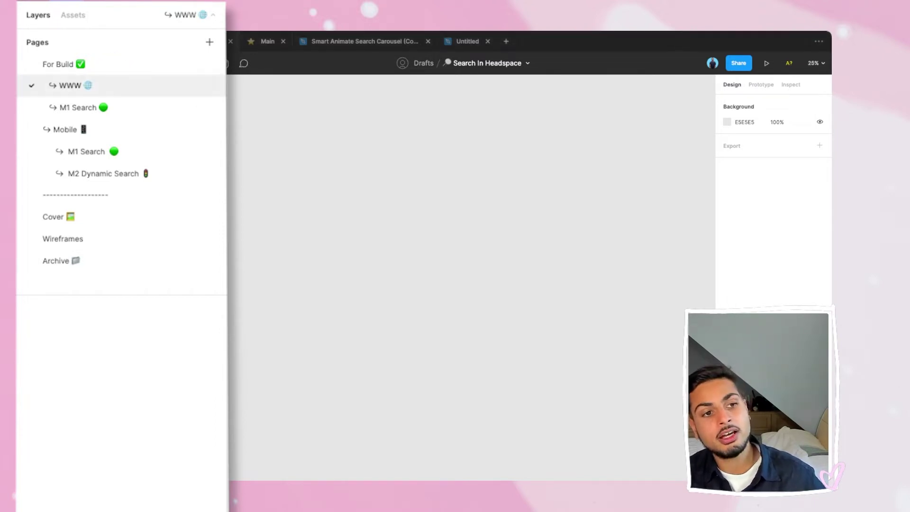
left_click(77, 108)
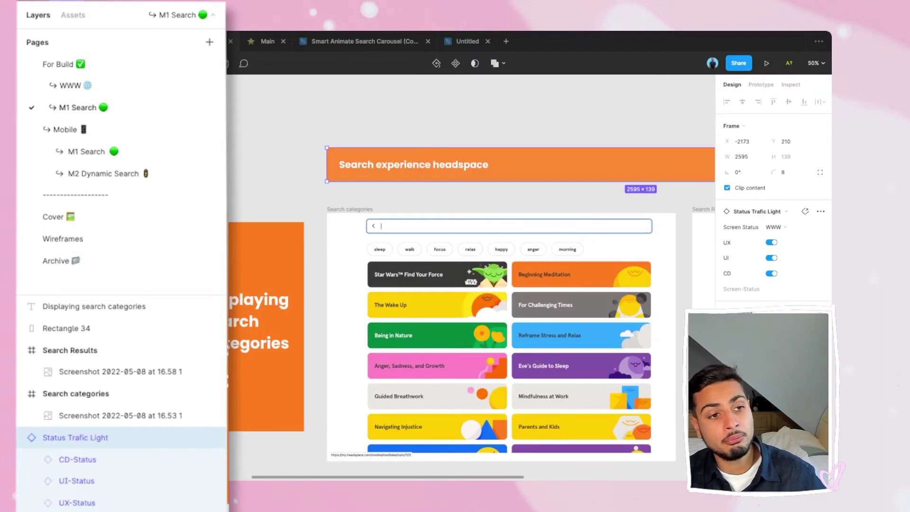
scroll(467, 313, "left", 5)
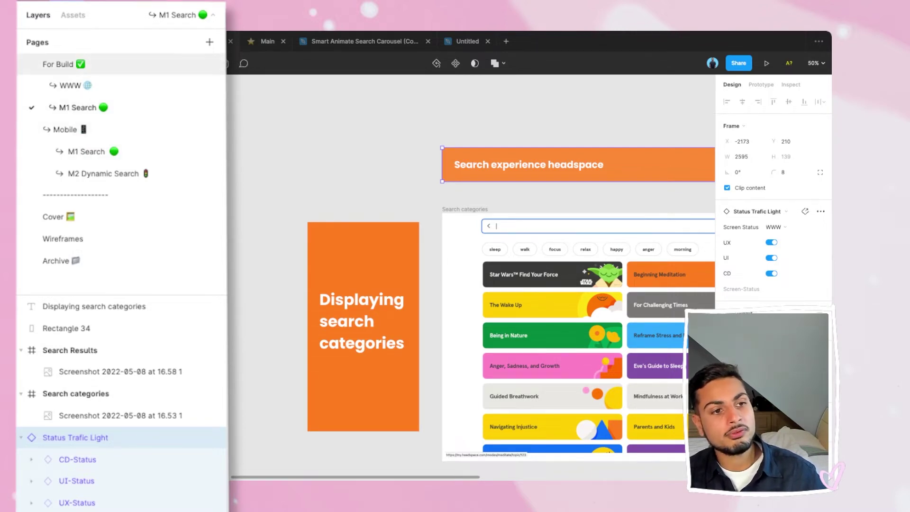
left_click(65, 130)
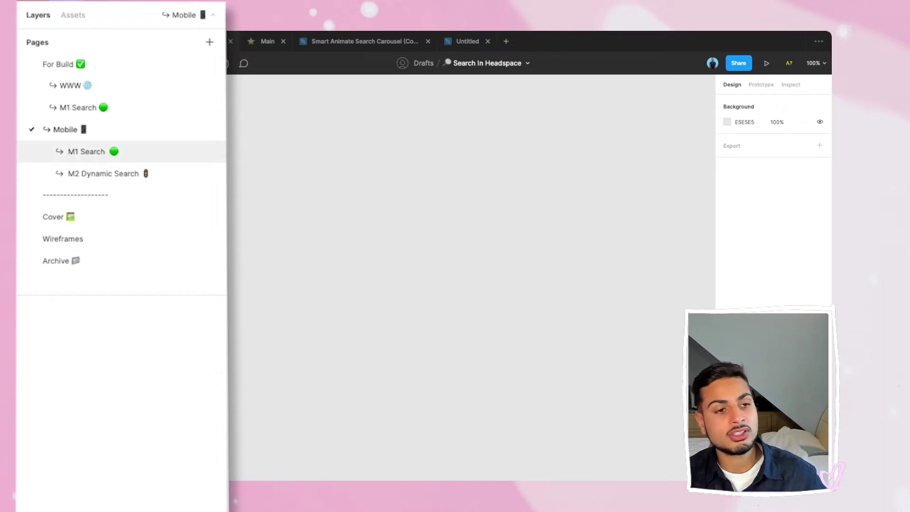
left_click(86, 151)
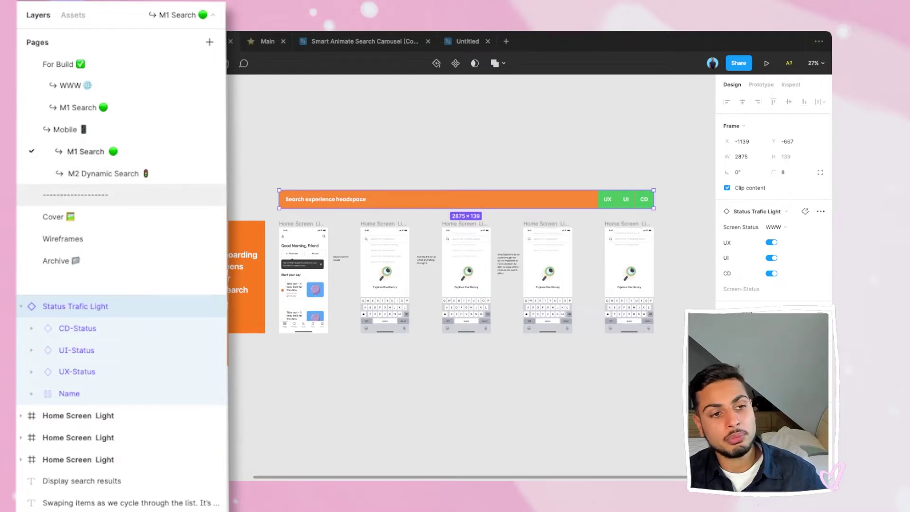
left_click(76, 195)
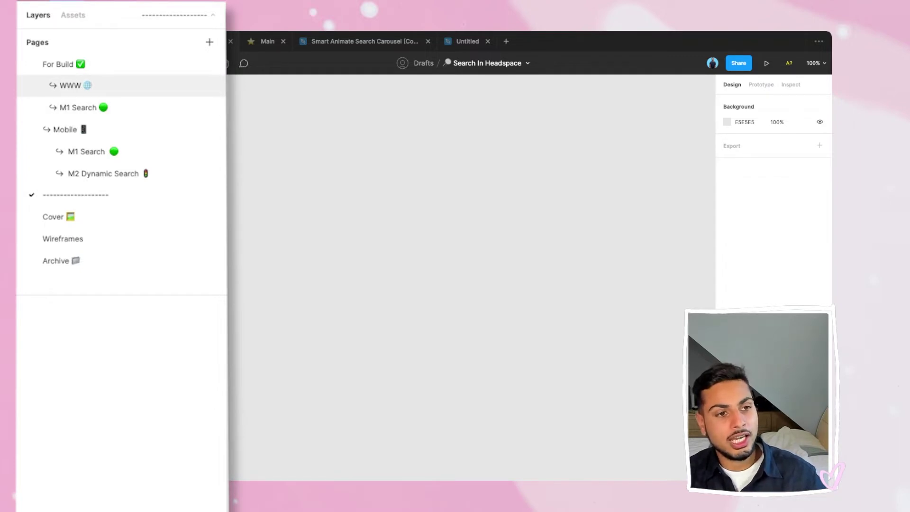
Open the For Build page and compare the mobile M2 Dynamic Search and M1 Search pages, ending on M2 Dynamic Search.
left_click(58, 64)
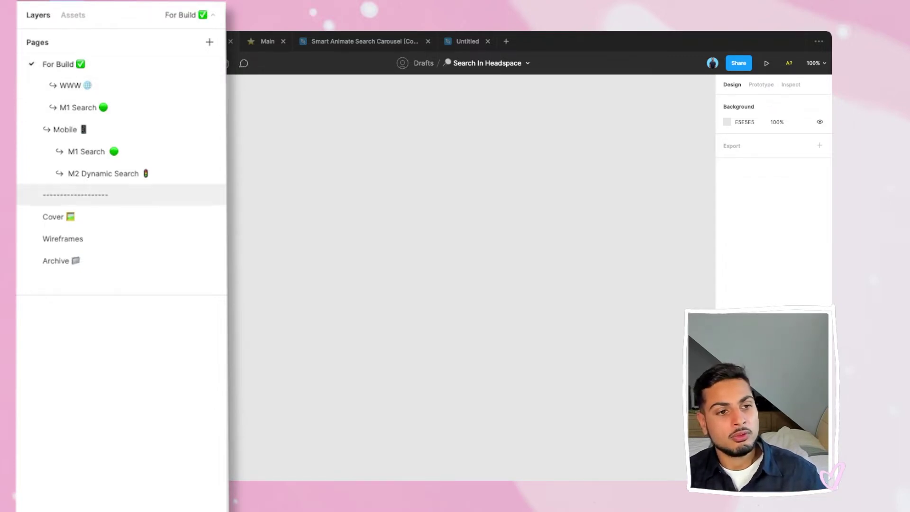
left_click(103, 173)
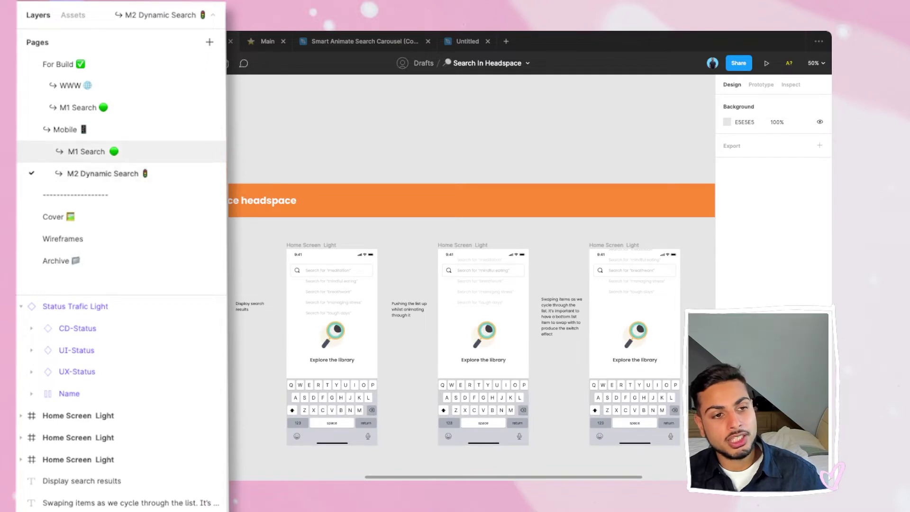
left_click(86, 151)
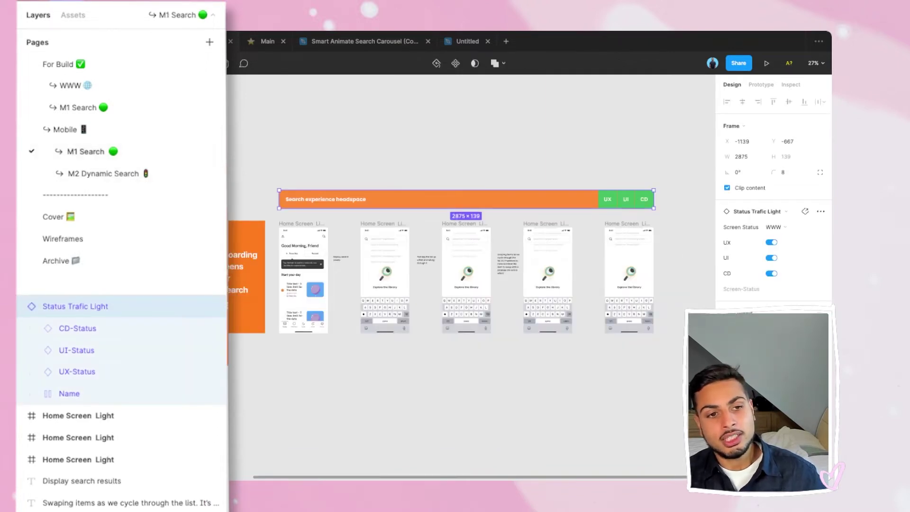
key("Escape")
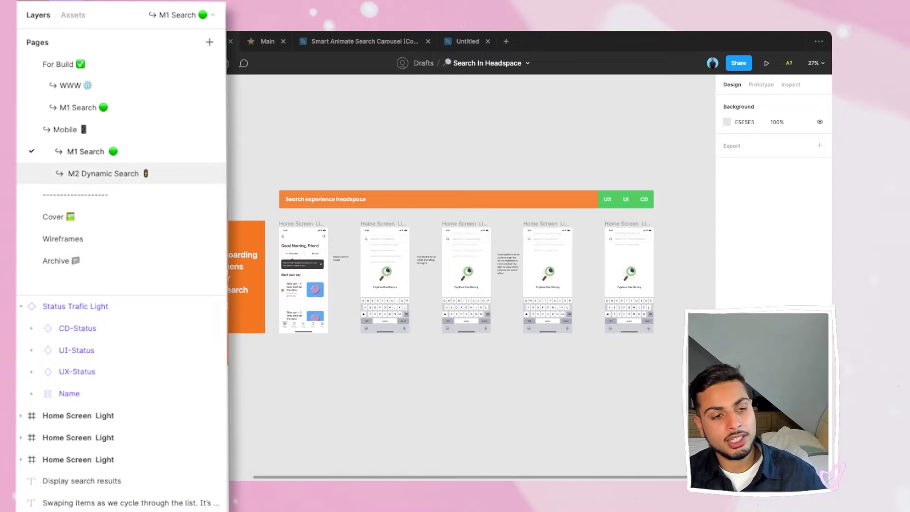
left_click(103, 173)
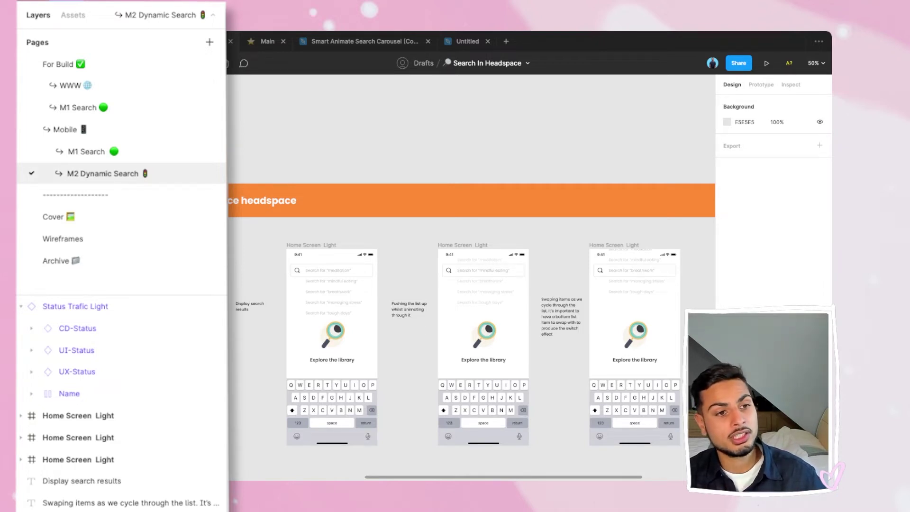
Look through the divider, Archive and Wireframes pages, finishing on the Cover page.
left_click(75, 195)
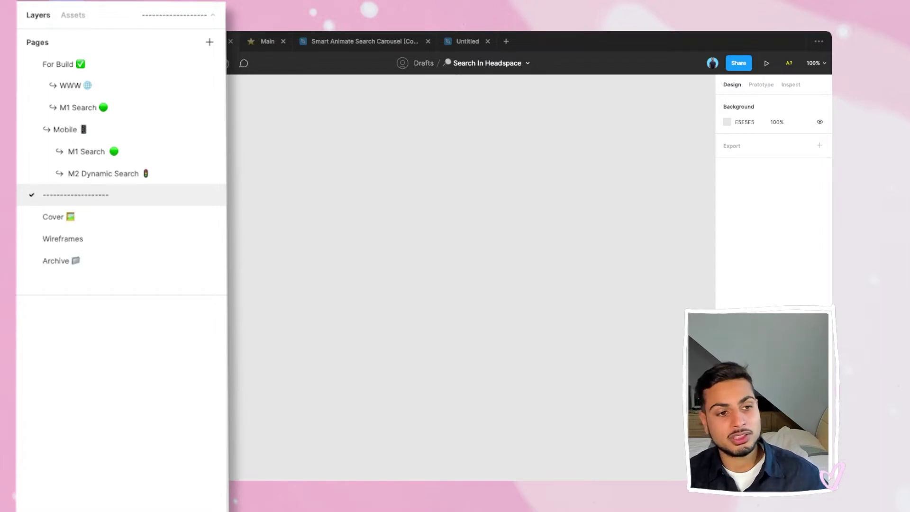
left_click(53, 217)
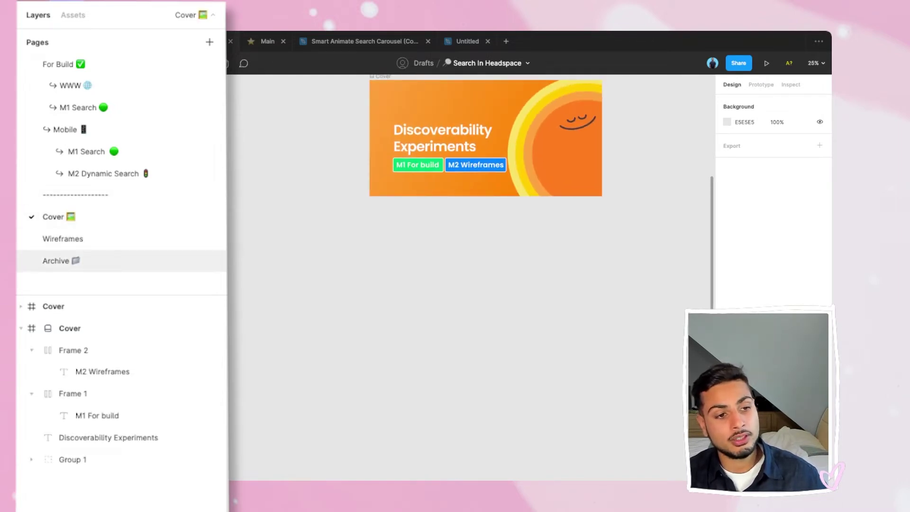
left_click(56, 261)
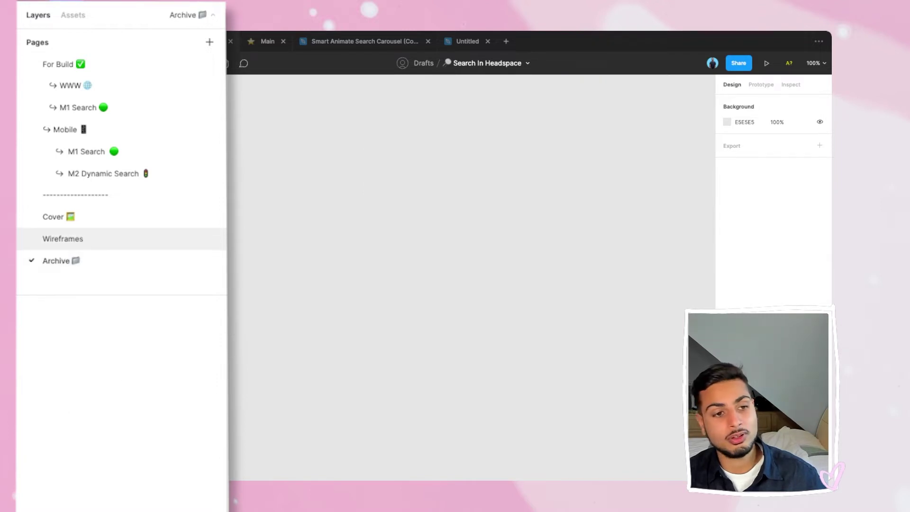
left_click(63, 239)
left_click(56, 261)
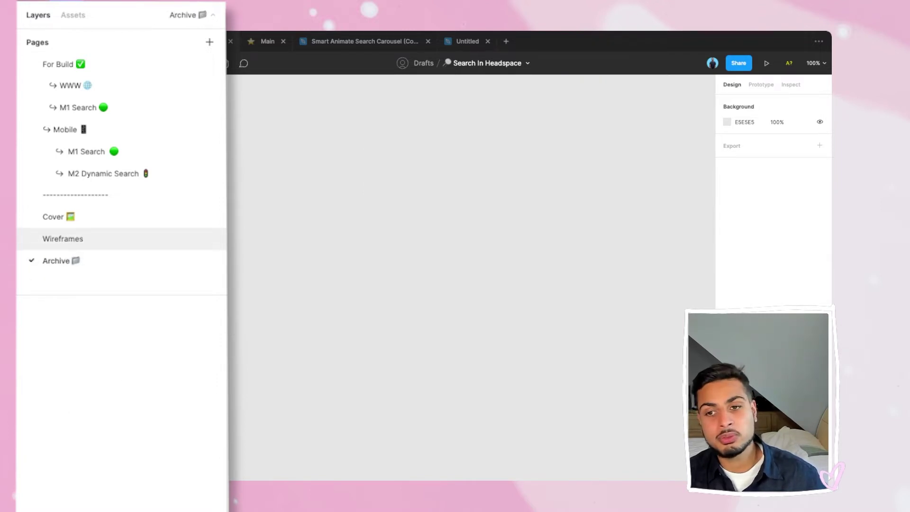
left_click(53, 217)
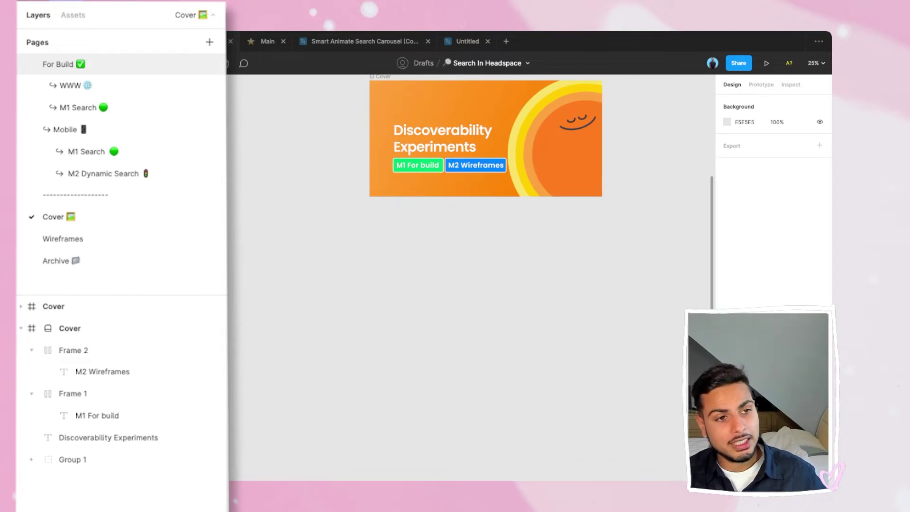
left_click(58, 64)
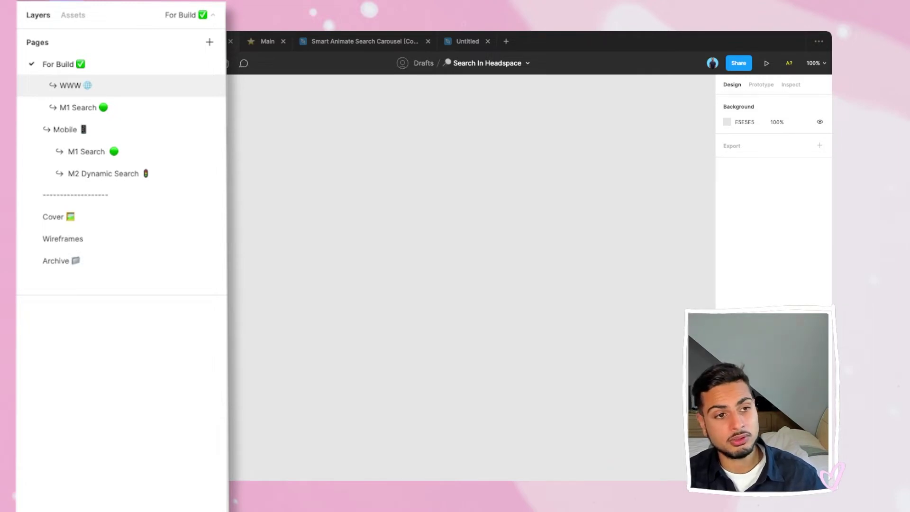
left_click(78, 107)
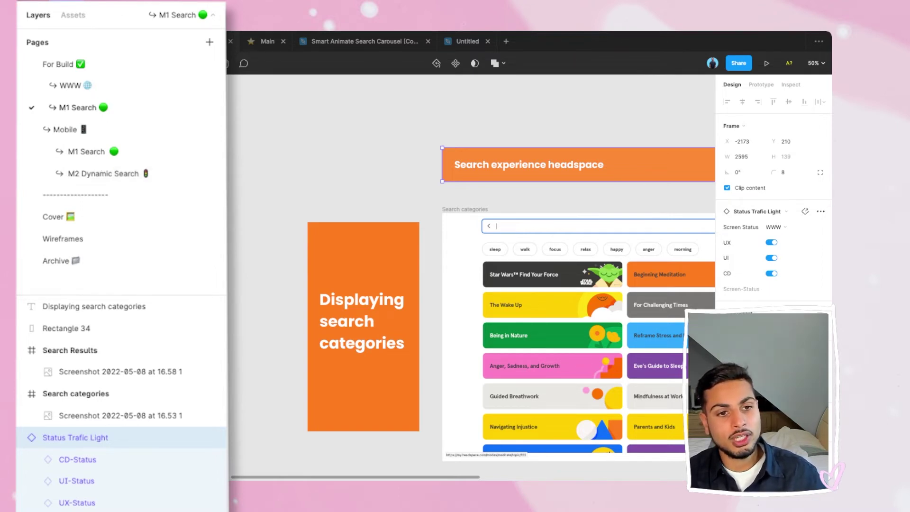
scroll(471, 325, "right", 15)
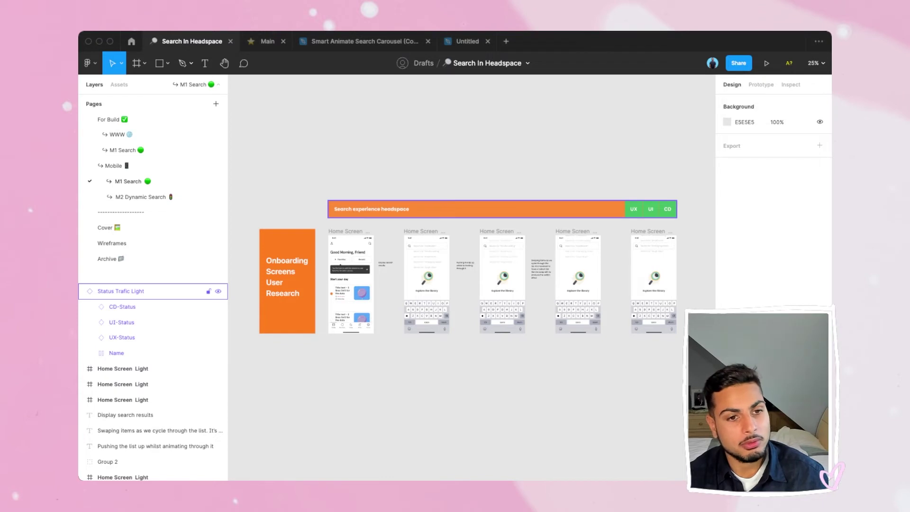
Select the Status Trafic Light banner on the mobile M1 Search page and examine its UX, UI and CD statuses.
key("super+equal")
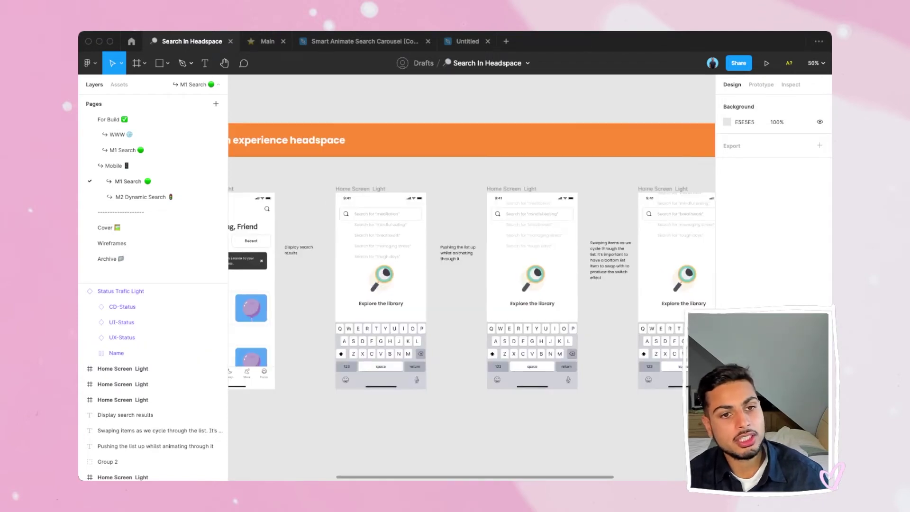
scroll(472, 278, "right", 10)
scroll(471, 277, "up", 2)
left_click(121, 291)
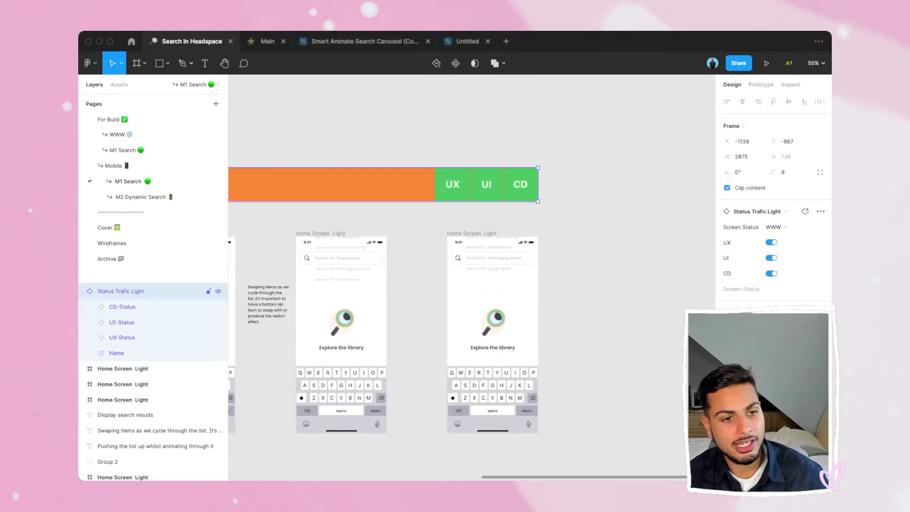
scroll(472, 277, "left", 10)
scroll(472, 277, "left", 8)
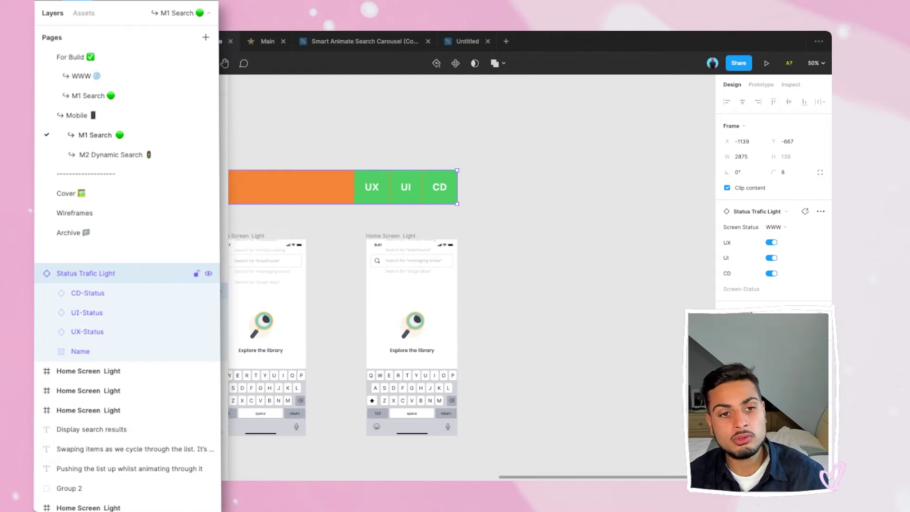
scroll(469, 275, "left", 5)
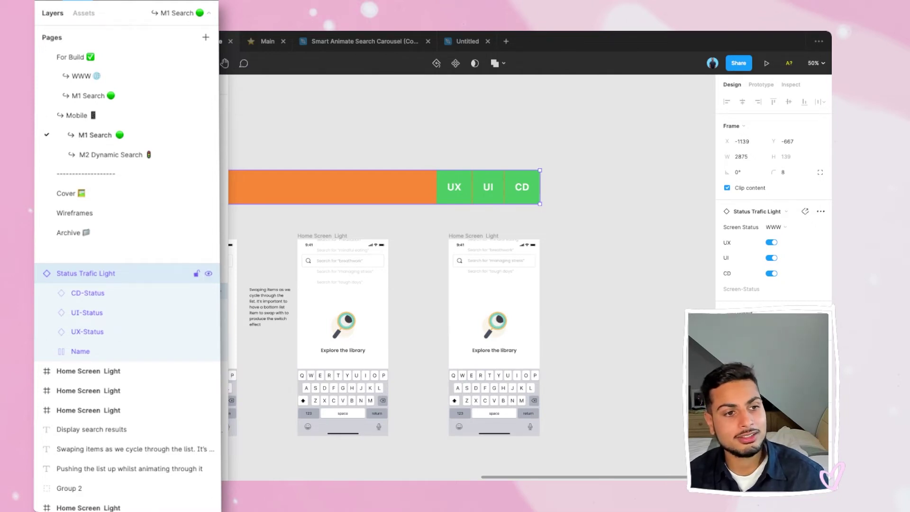
scroll(417, 303, "left", 4)
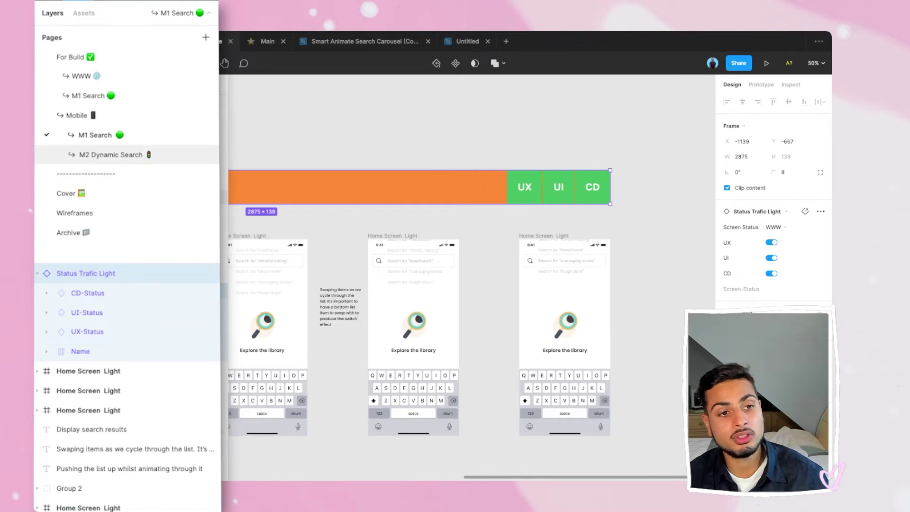
Open the M2 Dynamic Search page and examine the UX, UI and CD statuses on its banner.
left_click(111, 155)
scroll(458, 332, "left", 3)
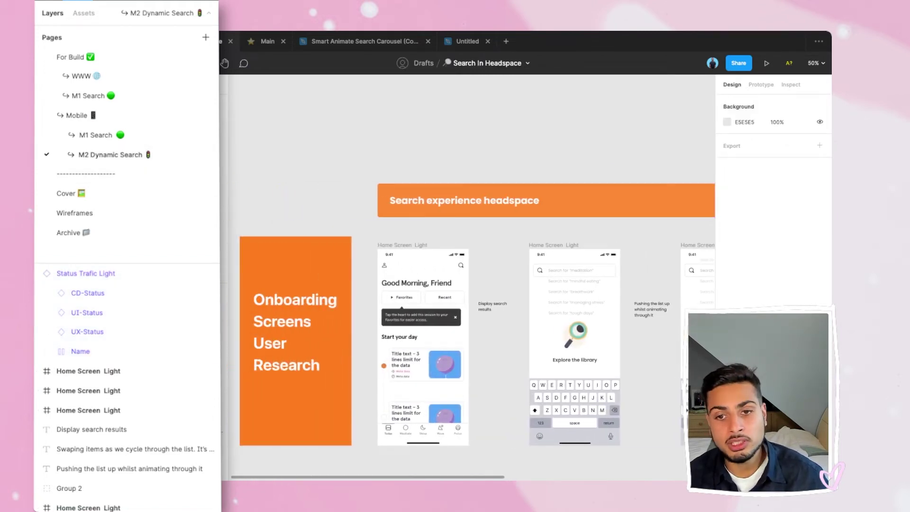
scroll(470, 313, "right", 8)
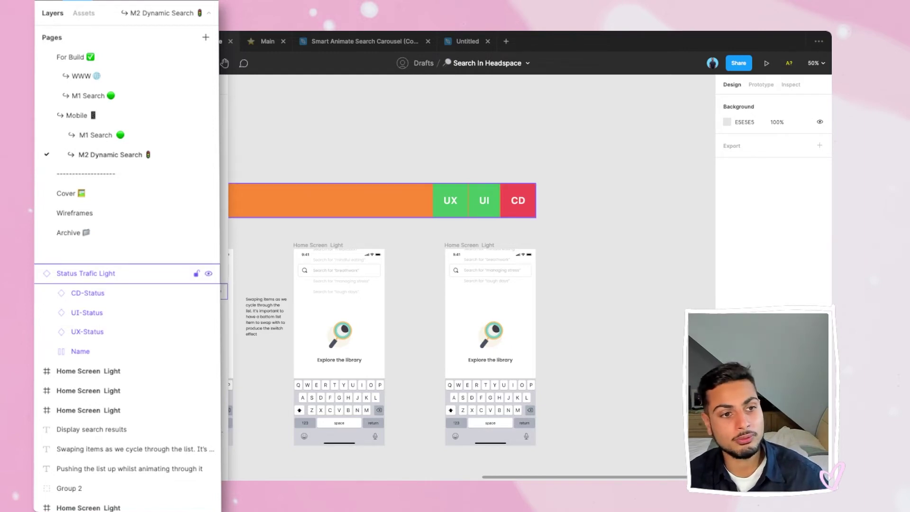
scroll(470, 332, "left", 5)
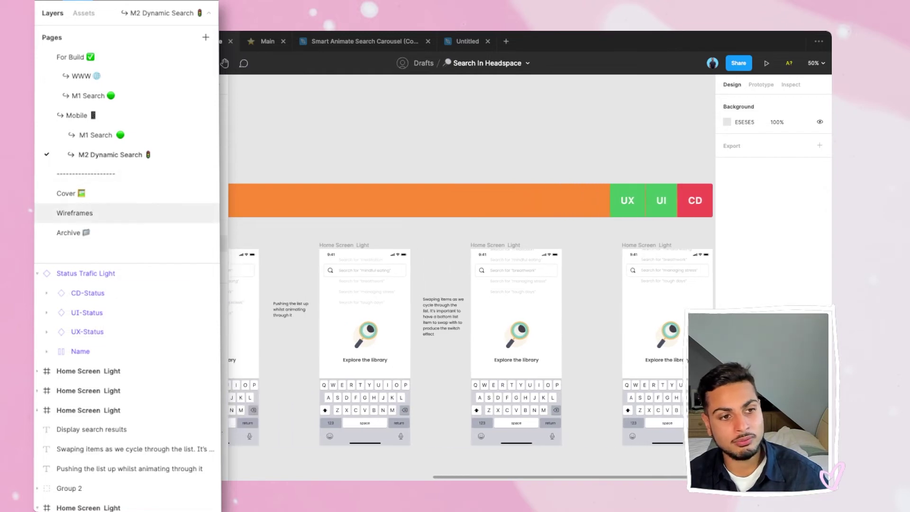
Check the Wireframes and Cover pages, and return to M2 Dynamic Search to review its banner and home screens.
left_click(74, 213)
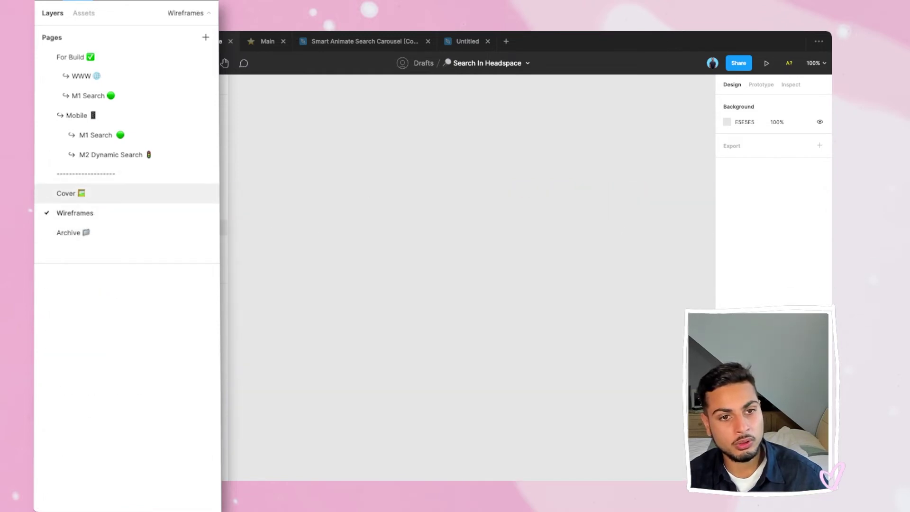
left_click(66, 193)
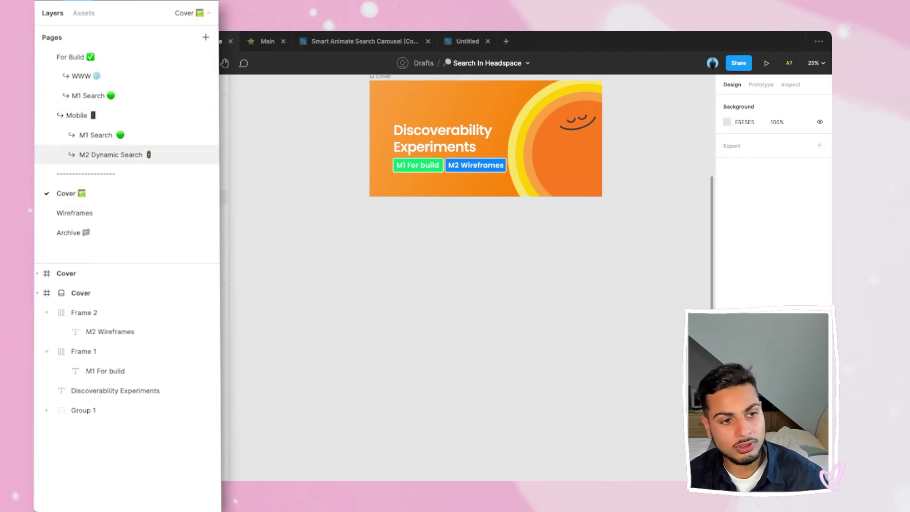
left_click(110, 155)
scroll(469, 284, "right", 5)
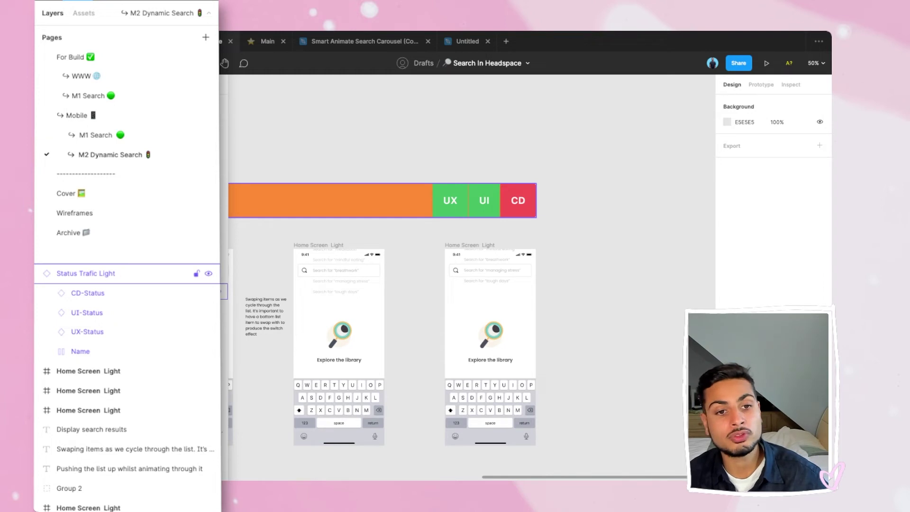
scroll(470, 308, "left", 8)
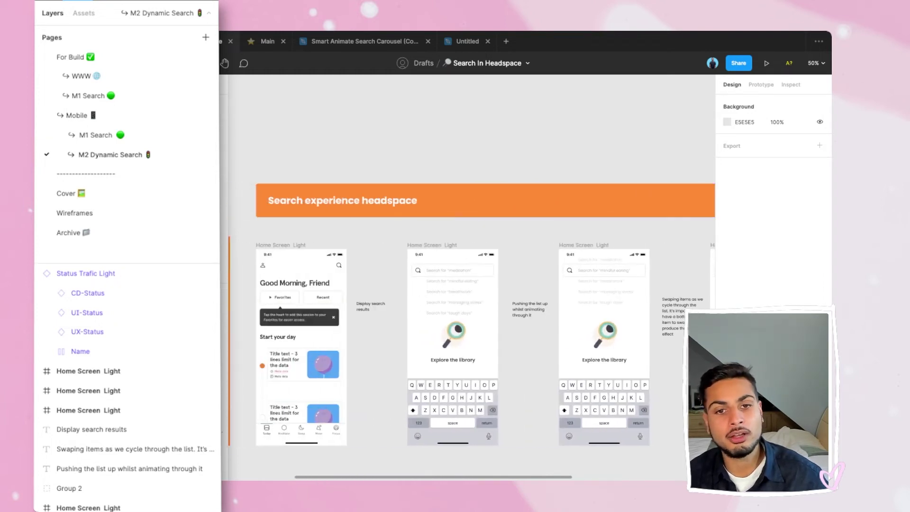
scroll(472, 332, "left", 2)
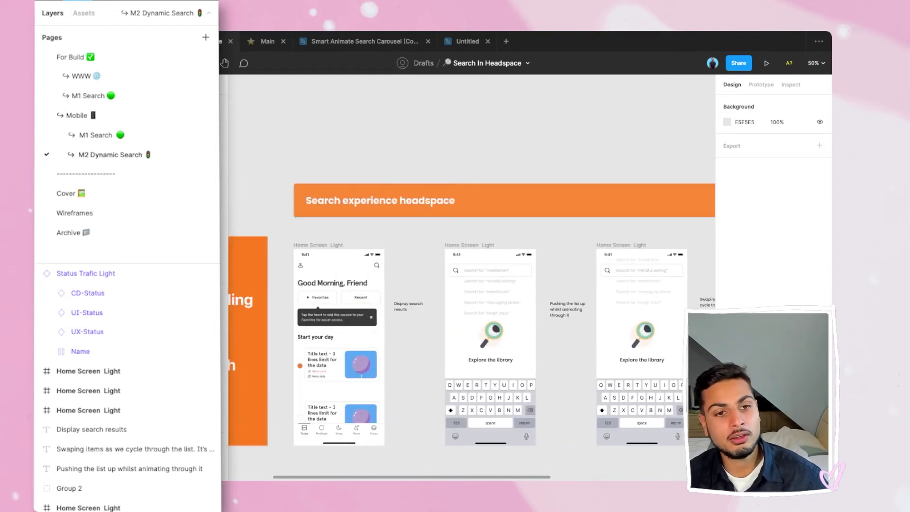
View the mobile M1 Search page, and switch to the Smart Animate Search Carousel file and the port file.
left_click(95, 135)
scroll(470, 308, "left", 2)
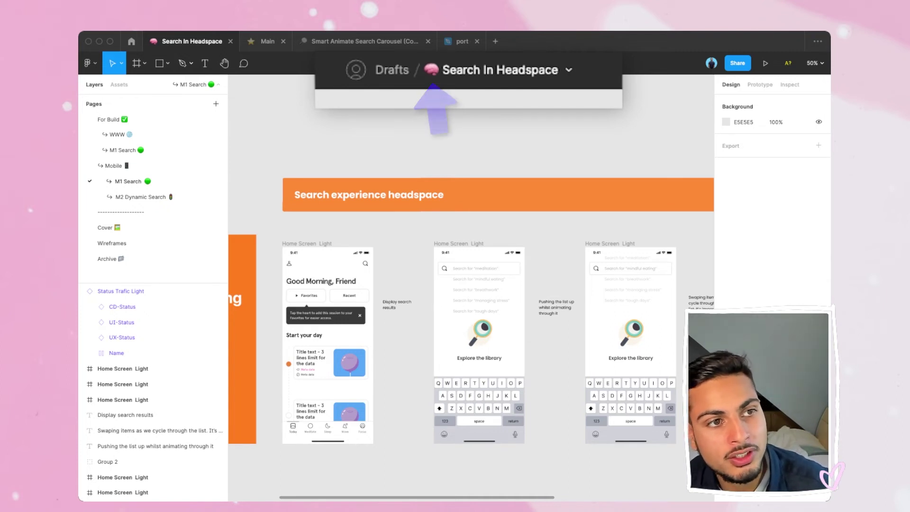
left_click(363, 42)
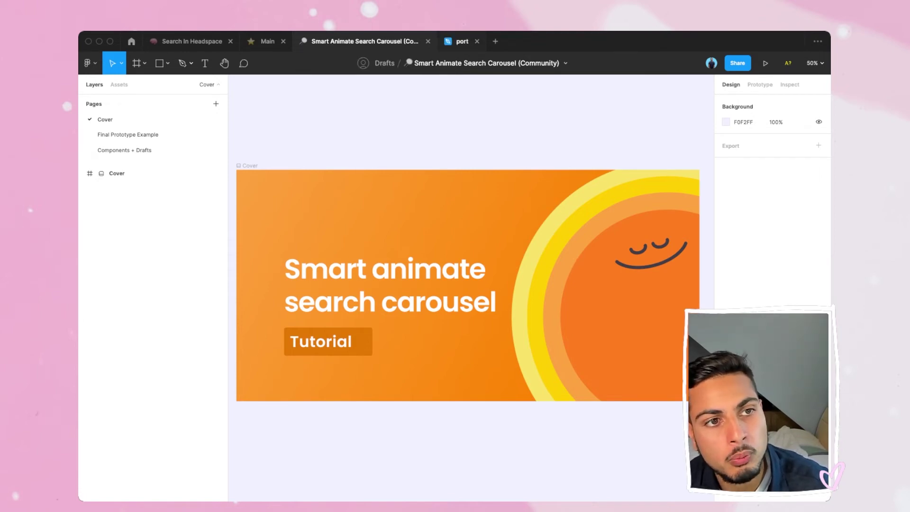
left_click(460, 41)
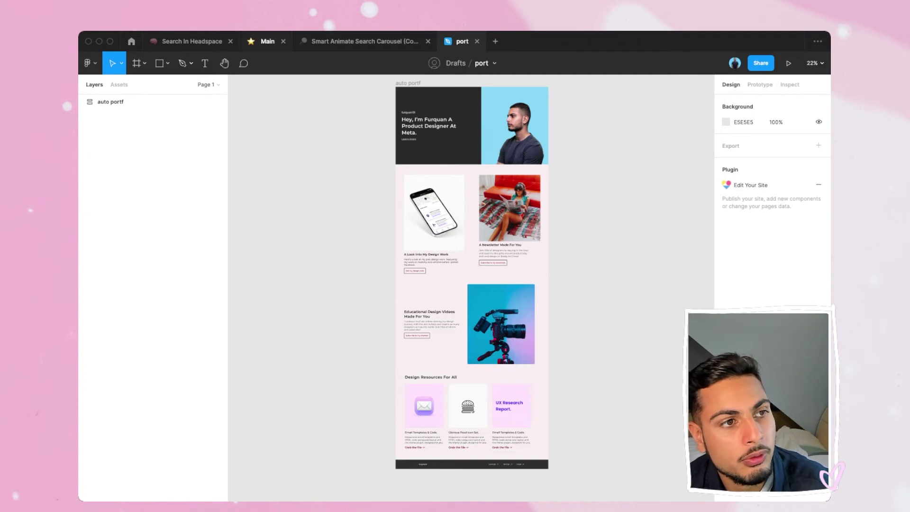
Return to the Search In Headspace file and replace the brain emoji in its file name with 💡.
left_click(192, 41)
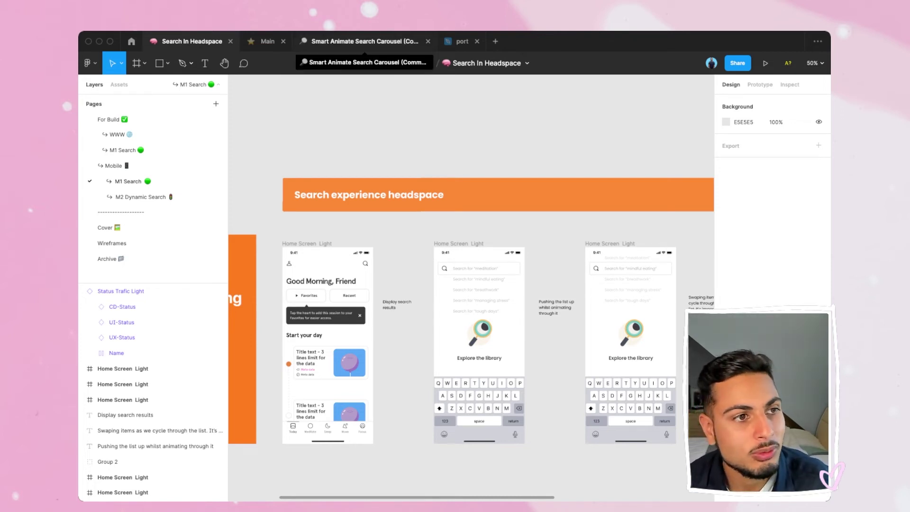
left_click(360, 41)
left_click(192, 41)
left_click(476, 63)
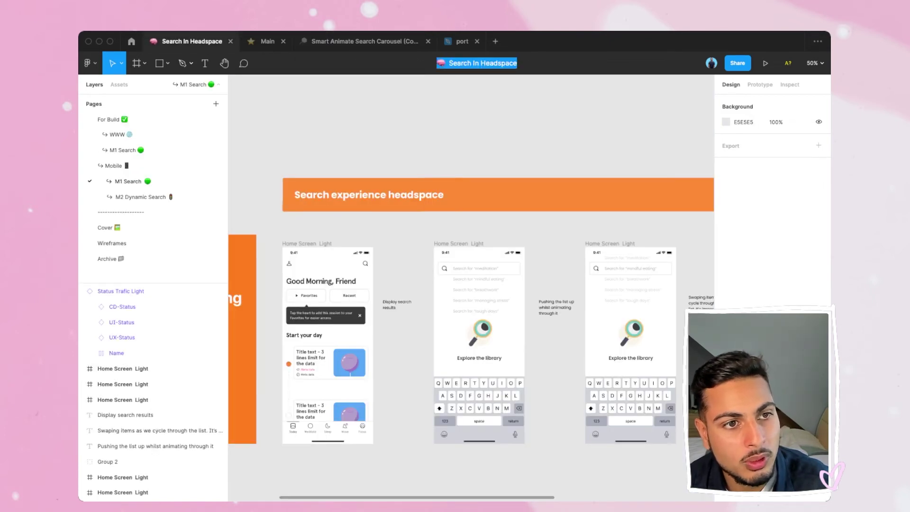
left_click(447, 63)
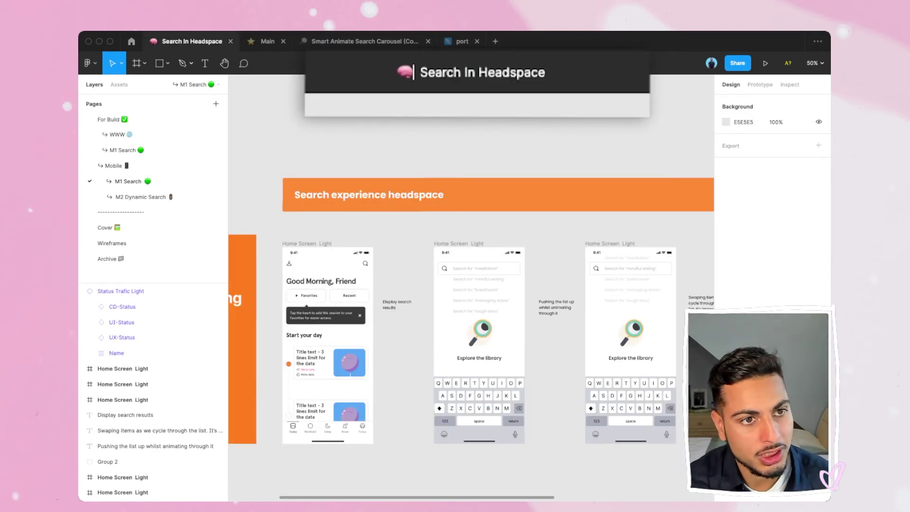
key("BackSpace")
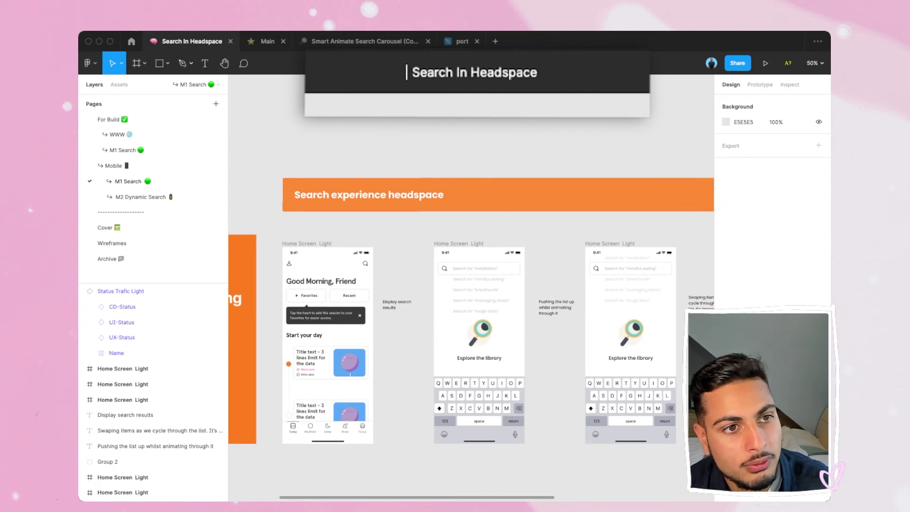
type("💡")
key("Return")
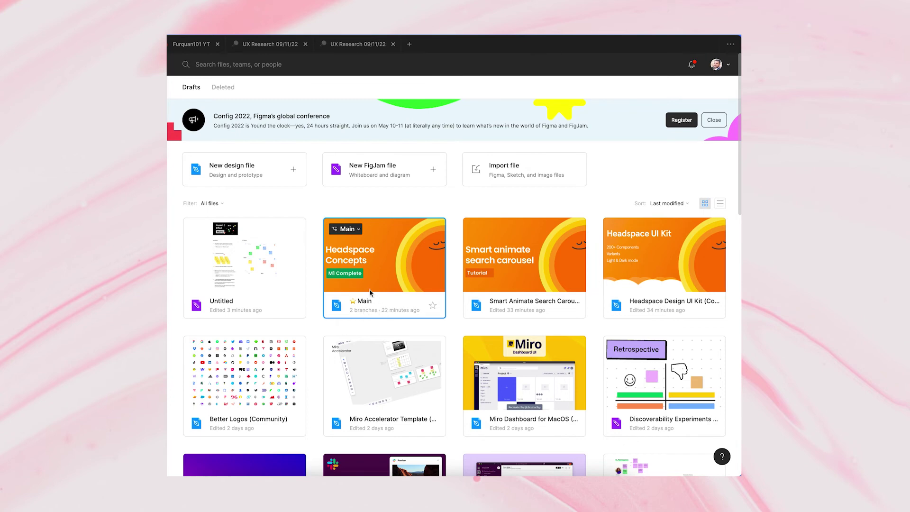
Preview the Main file's branches from its Drafts thumbnail, switching to the 🔥 branch, UX Research 09/11/22 and back to the 🔥 branch.
left_click(356, 230)
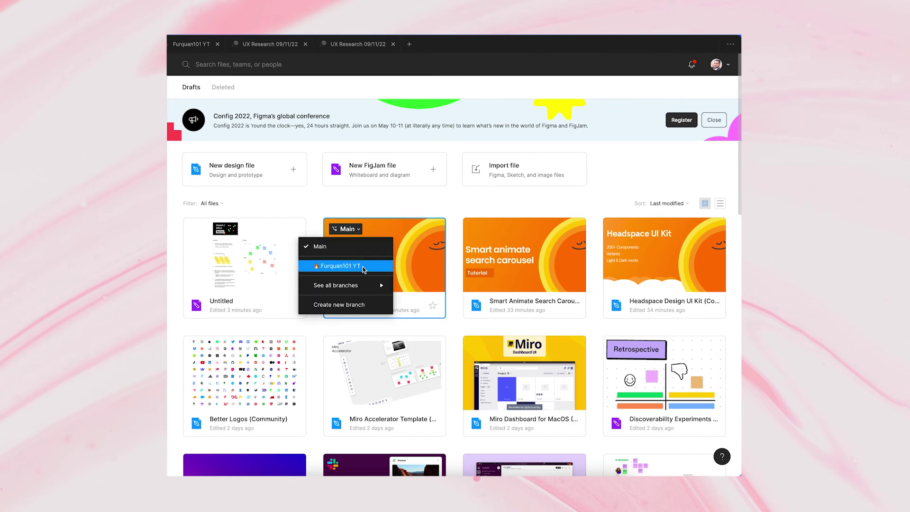
left_click(365, 266)
left_click(371, 234)
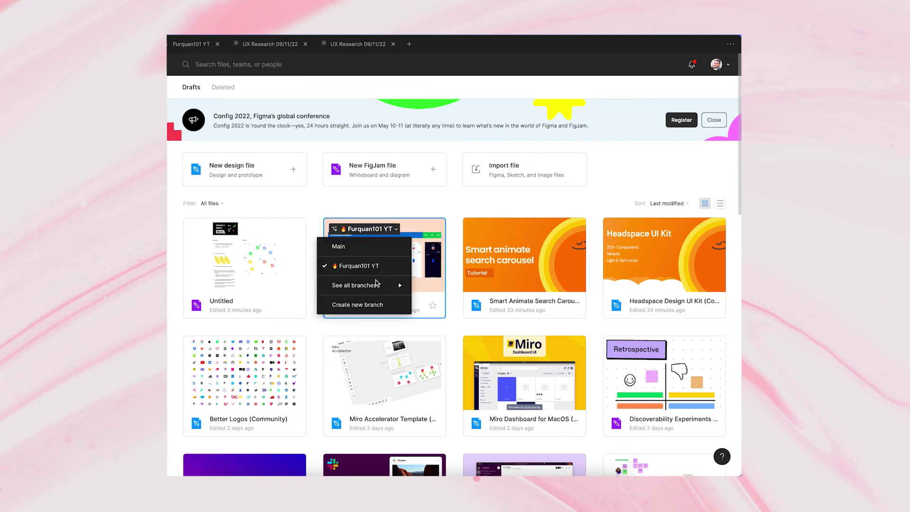
left_click(422, 286)
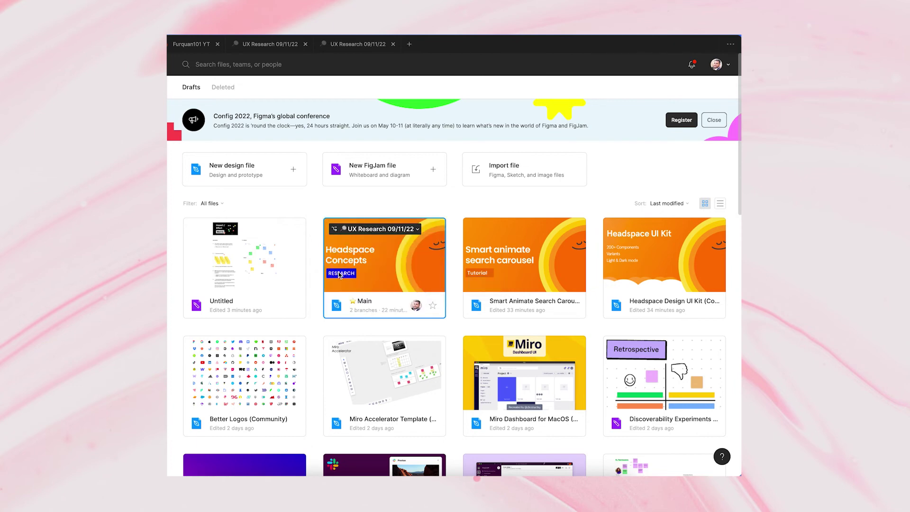
left_click(373, 237)
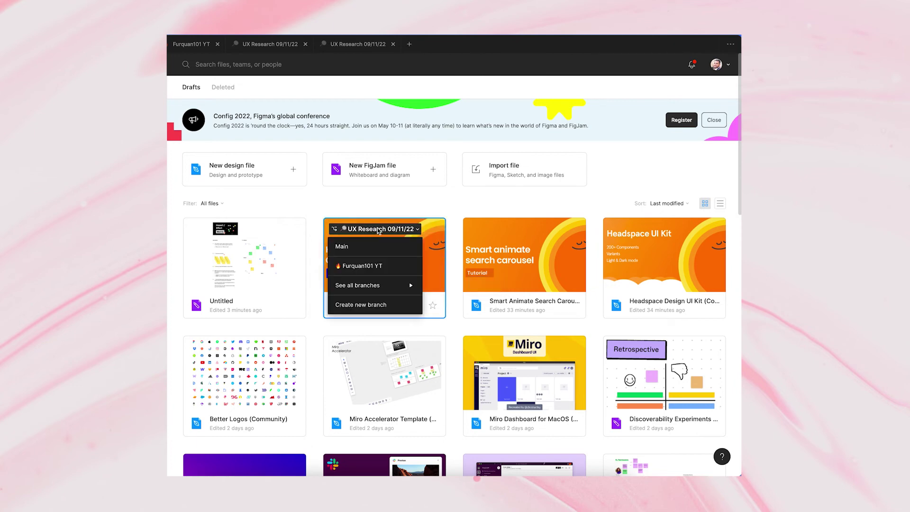
left_click(388, 266)
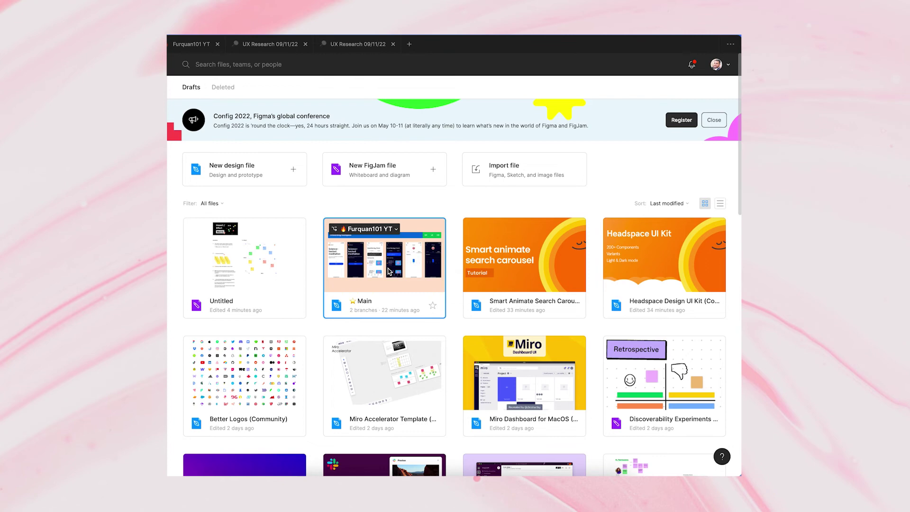
Create a new branch of the Main file named "♥ Testing for video".
left_click(389, 231)
left_click(372, 304)
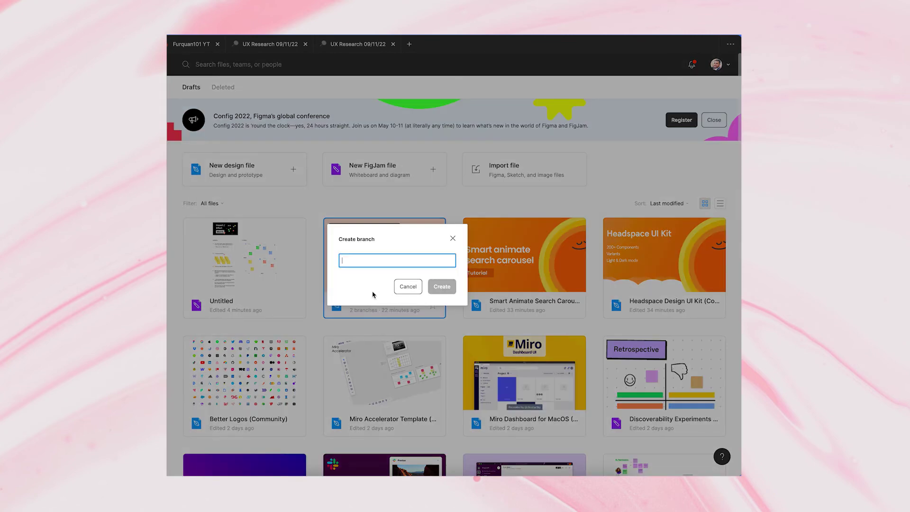
type("Testing for v")
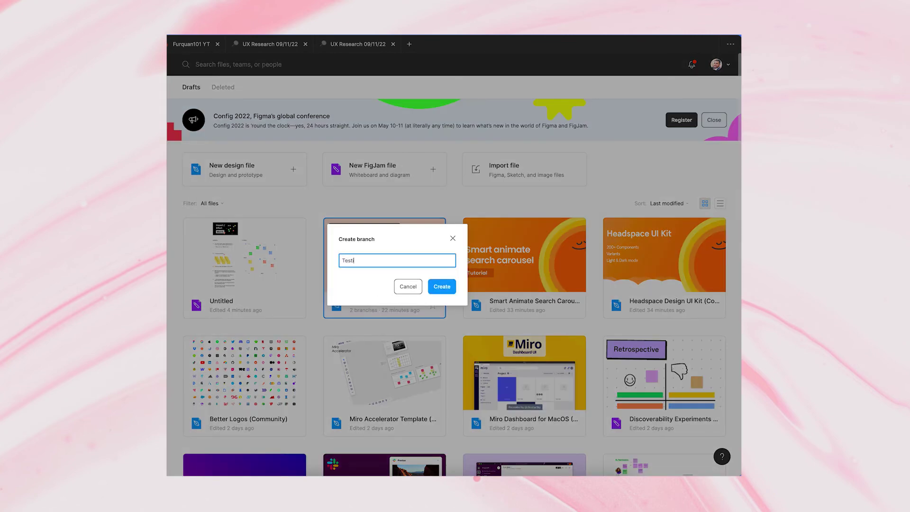
type("ideo")
key("ctrl+super+space")
key("Escape")
type("♥")
left_click(438, 288)
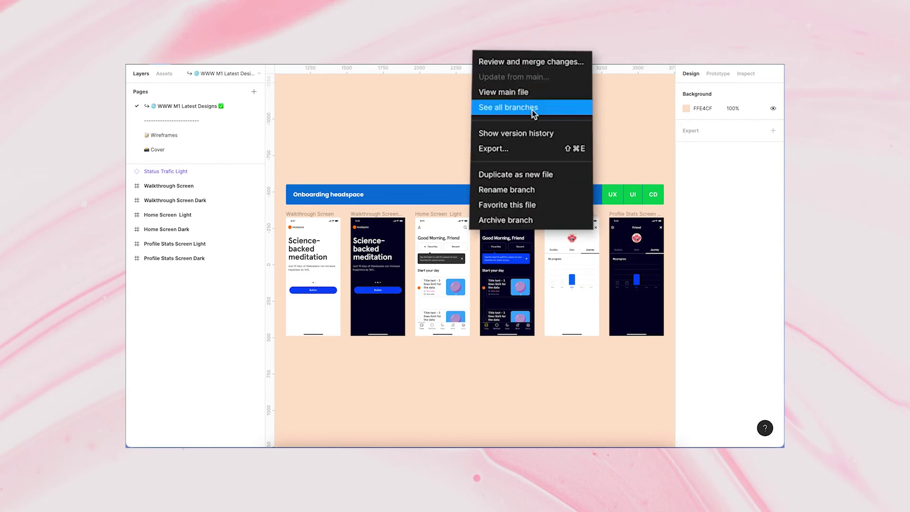
View all branches of the file and examine the management options for Testing for video and the 🔥 branch.
left_click(533, 108)
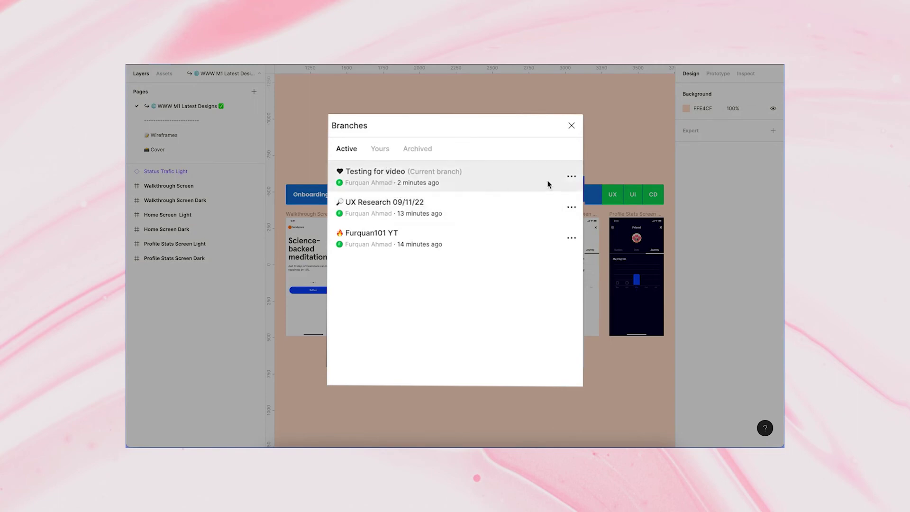
left_click(572, 177)
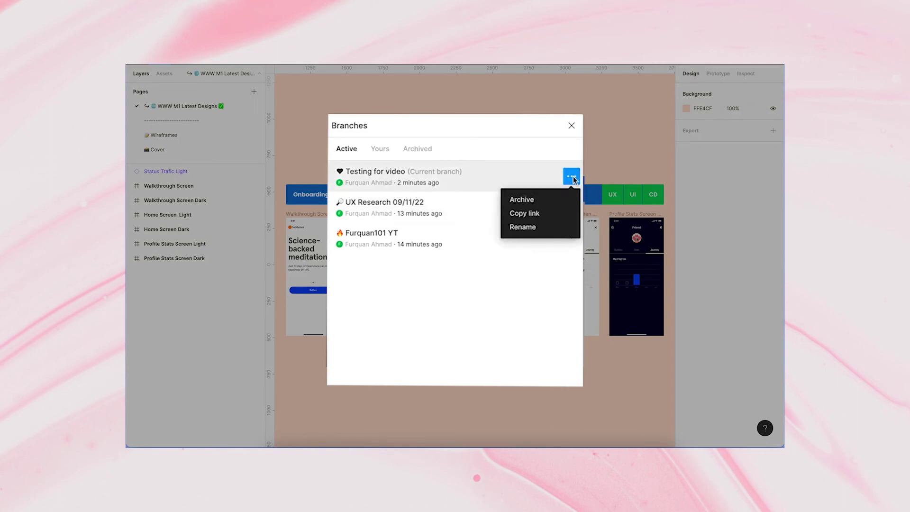
left_click(572, 176)
left_click(572, 177)
left_click(482, 283)
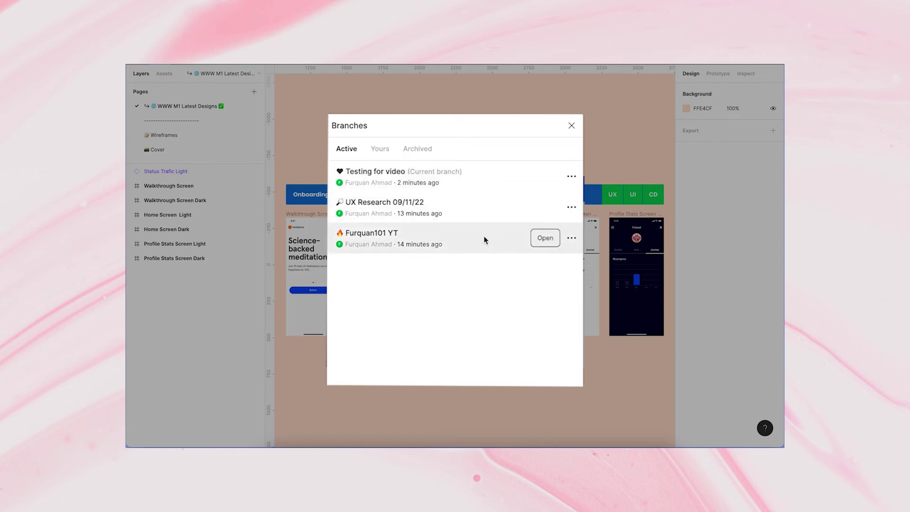
left_click(574, 242)
left_click(573, 243)
left_click(574, 243)
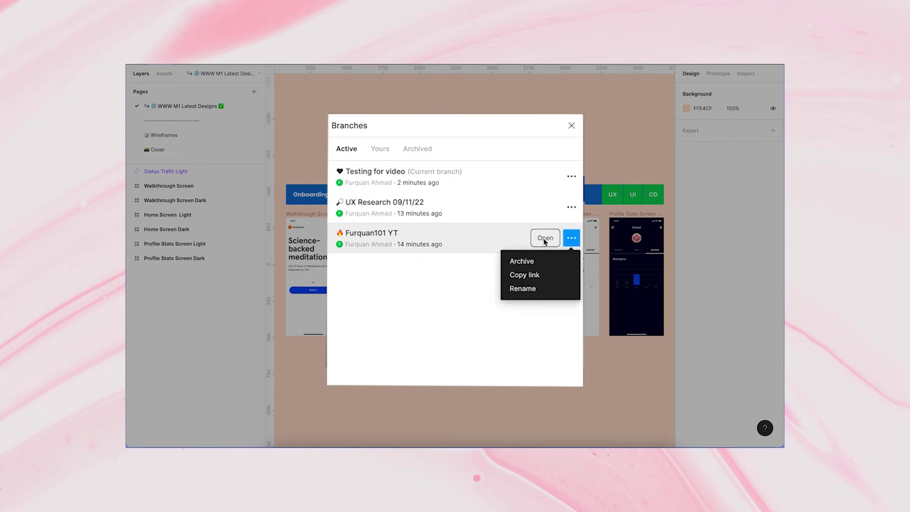
left_click(478, 266)
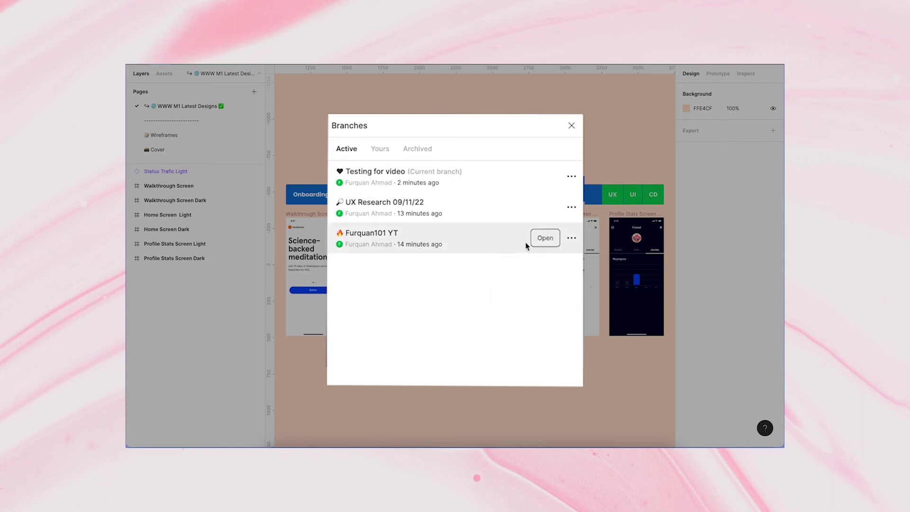
Open the UX Research 09/11/22 branch and review its User Flow 1 and User Flow 2 pages, returning to User Flow 1.
left_click(546, 208)
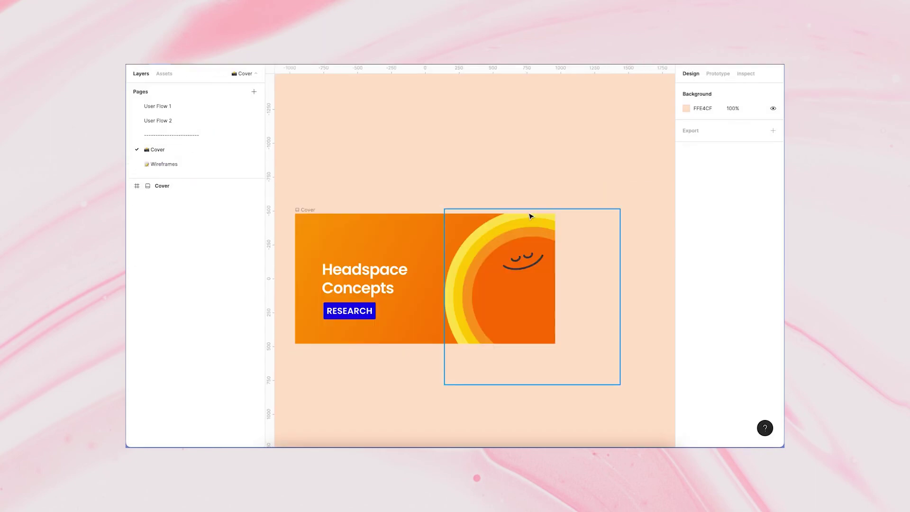
left_click(214, 123)
left_click(211, 108)
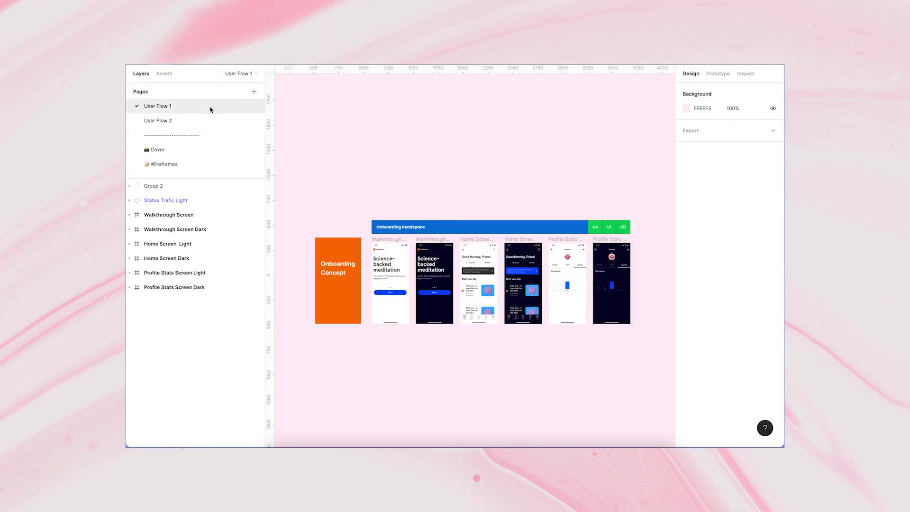
left_click(211, 118)
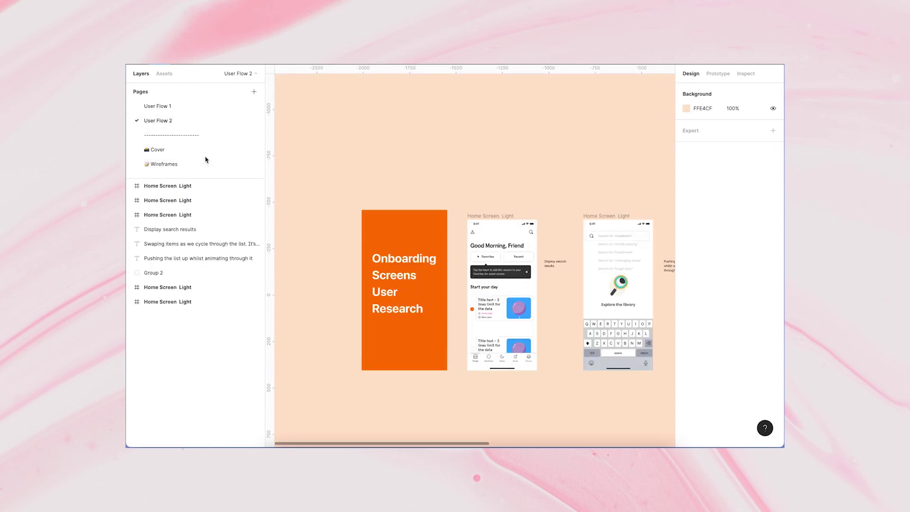
left_click(202, 109)
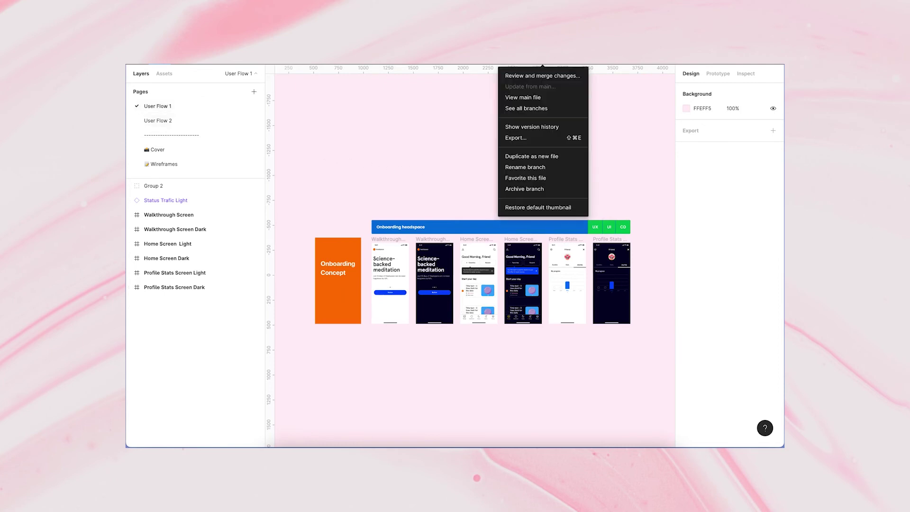
View all branches again and compare your own, archived and active branch lists, ending on the active ones.
left_click(530, 109)
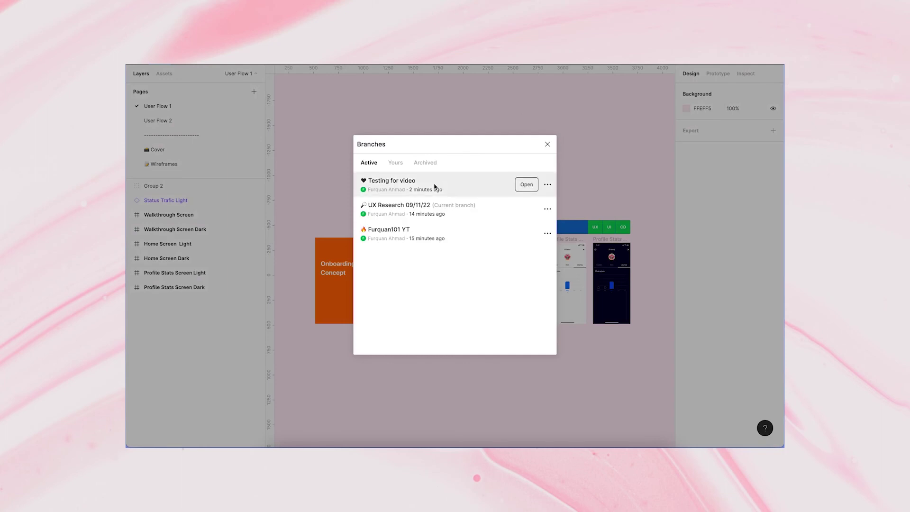
left_click(404, 169)
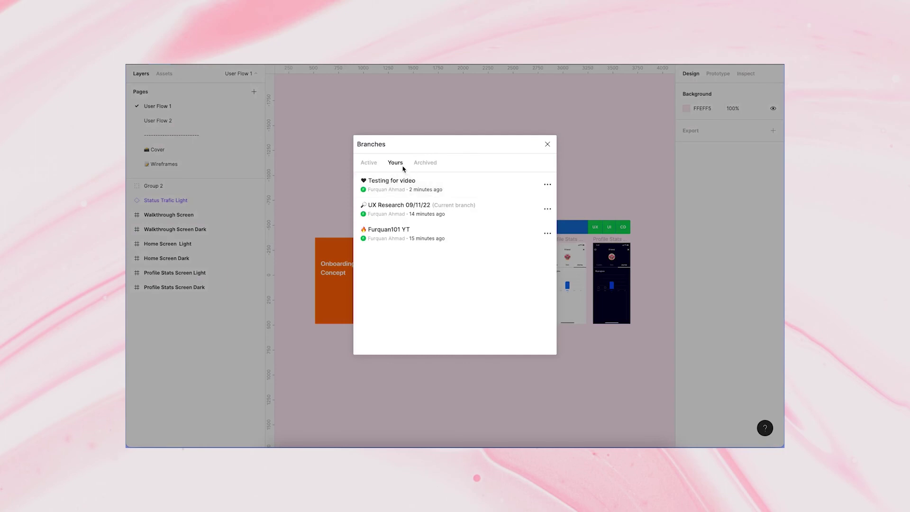
left_click(425, 163)
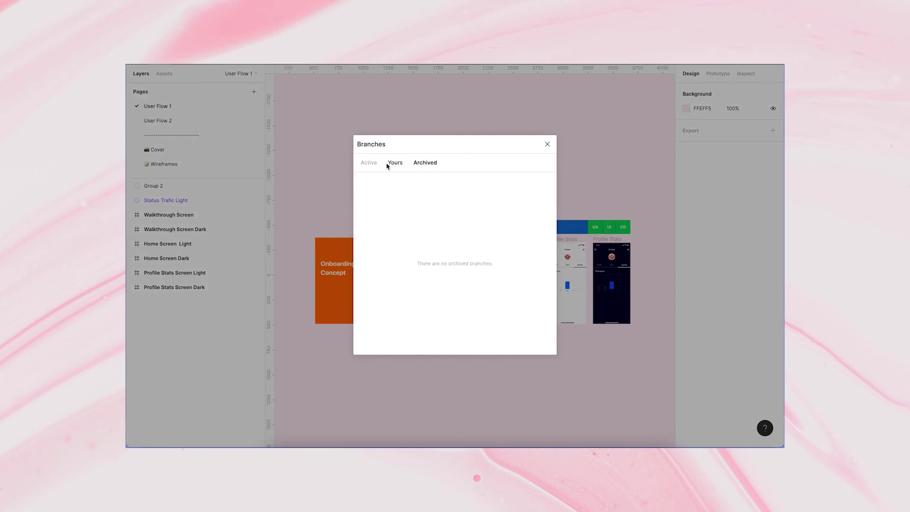
left_click(370, 163)
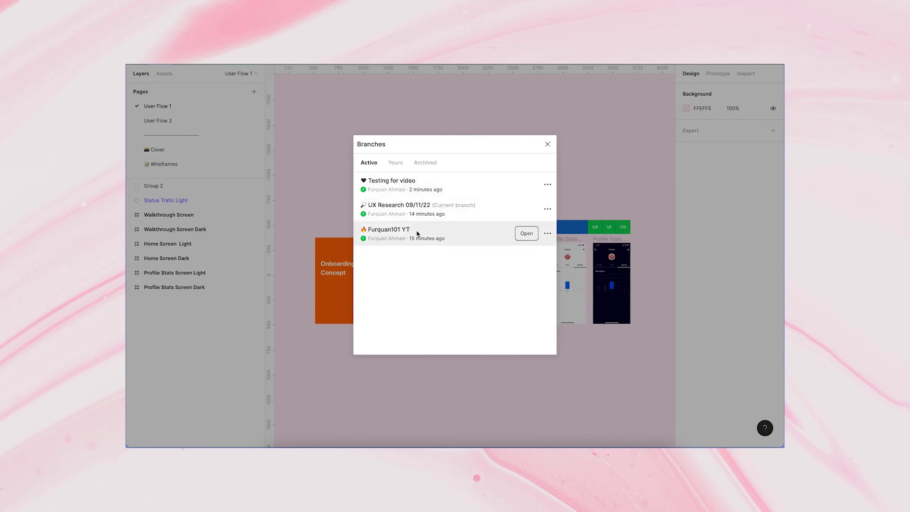
Open the 🔥 branch from the active branches and view its Cover page.
mouse_move(471, 237)
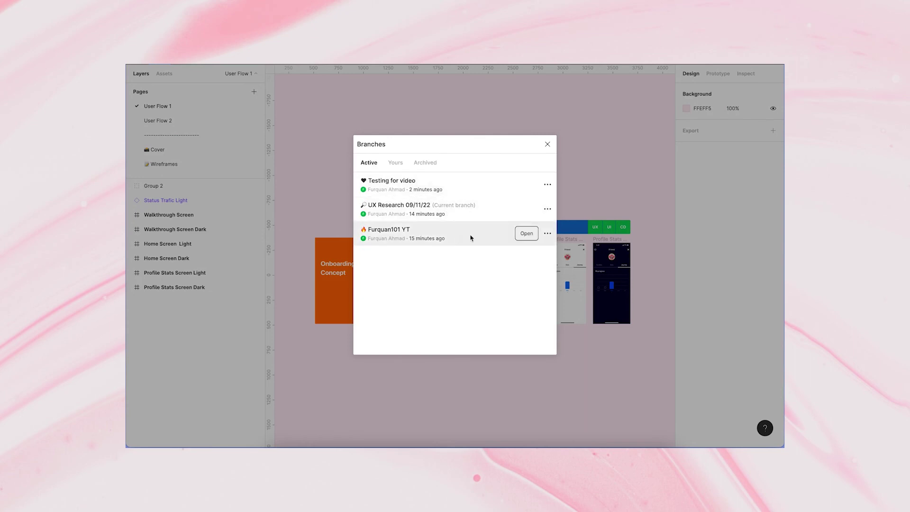
left_click(522, 236)
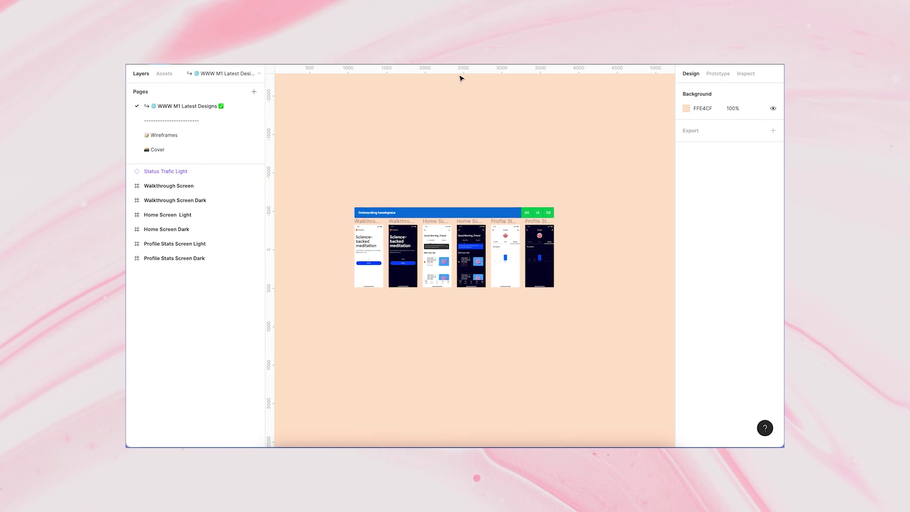
left_click(158, 149)
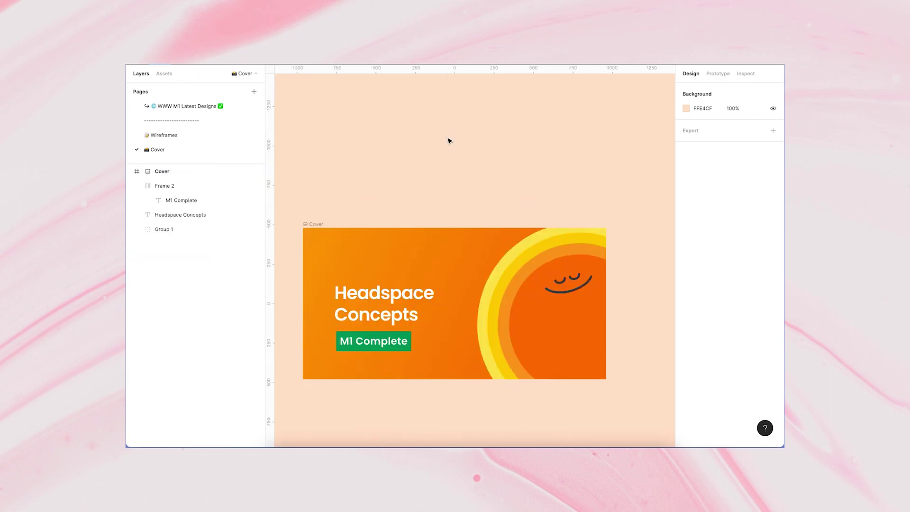